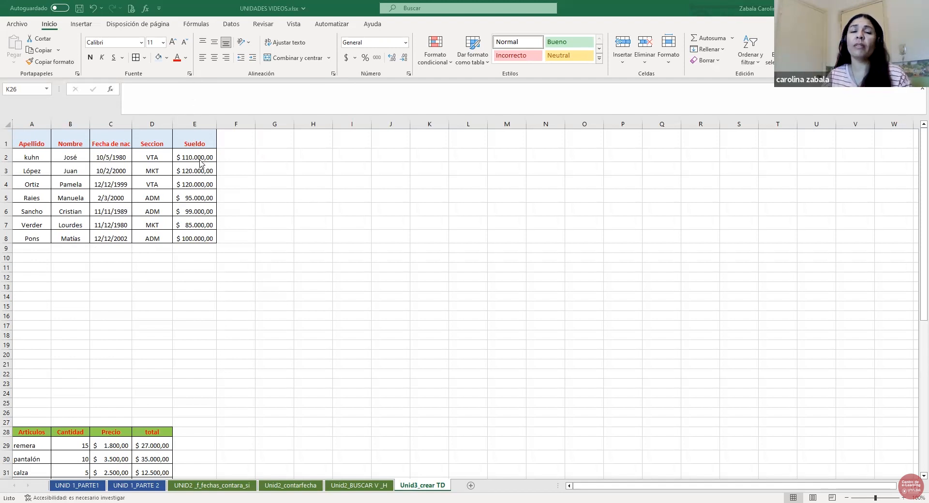
Insert a pivot table based on the range A1:E8 of the Unid3_crear TD sheet, placed on a new worksheet
left_click(81, 28)
left_click(81, 24)
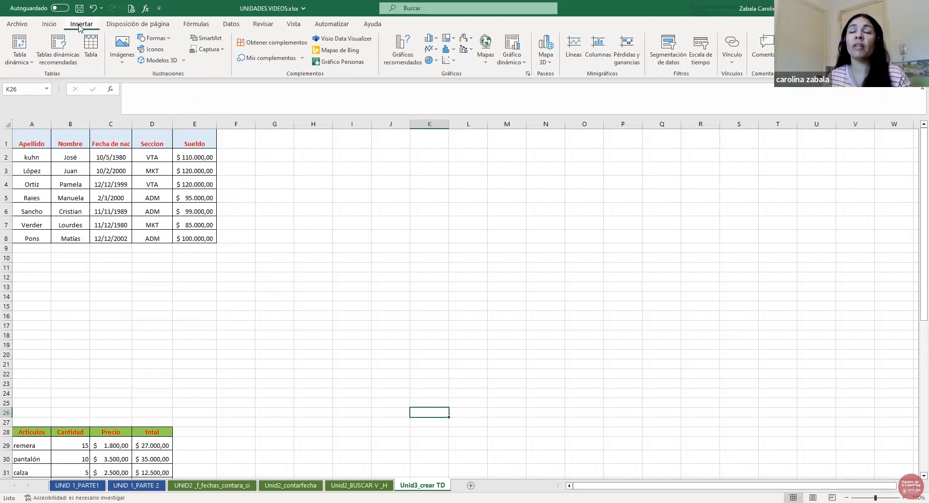
left_click(33, 66)
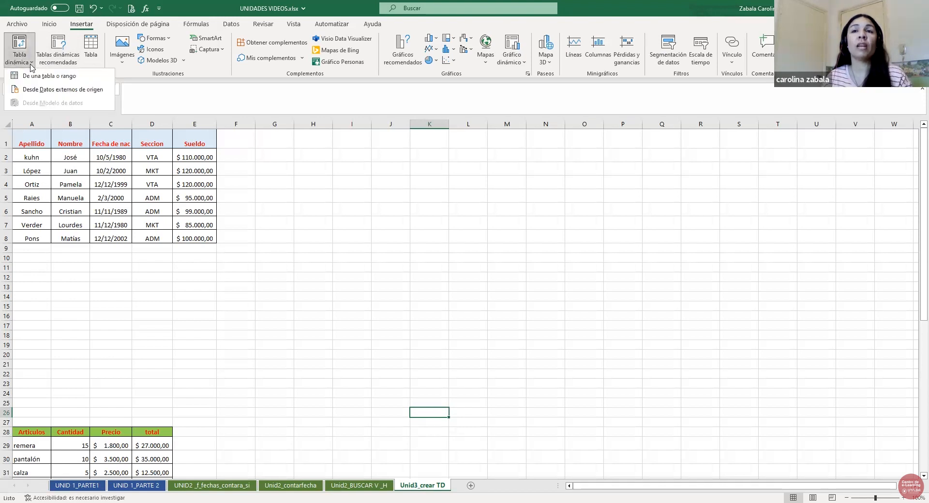
left_click(76, 78)
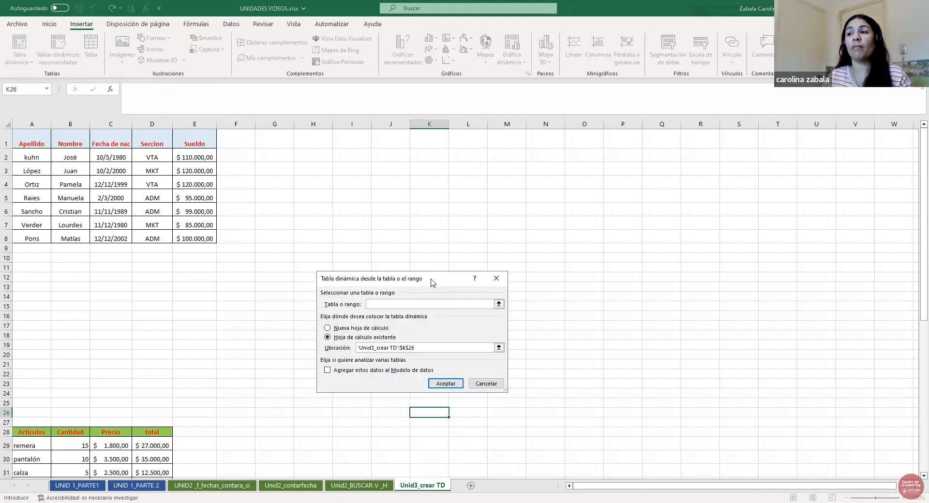
left_click_drag(431, 283, 441, 191)
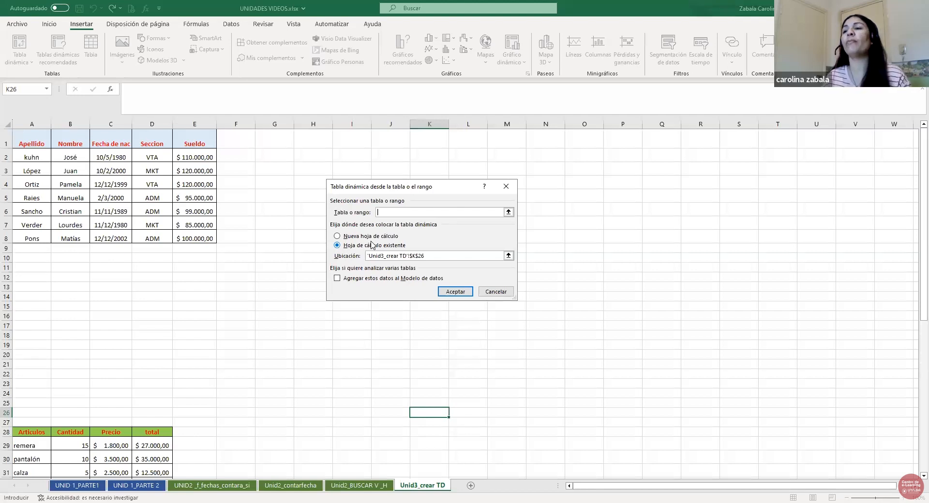
left_click(508, 213)
left_click(30, 142)
left_click_drag(30, 141, 187, 237)
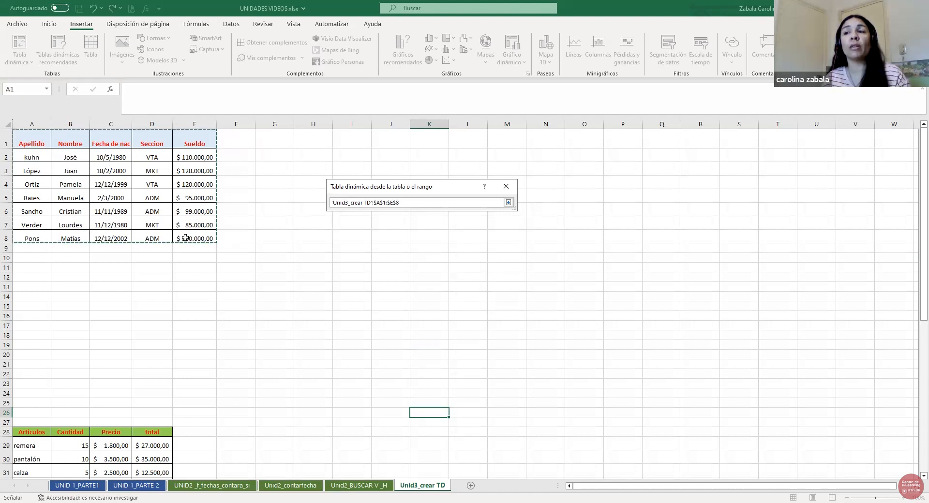
left_click(508, 203)
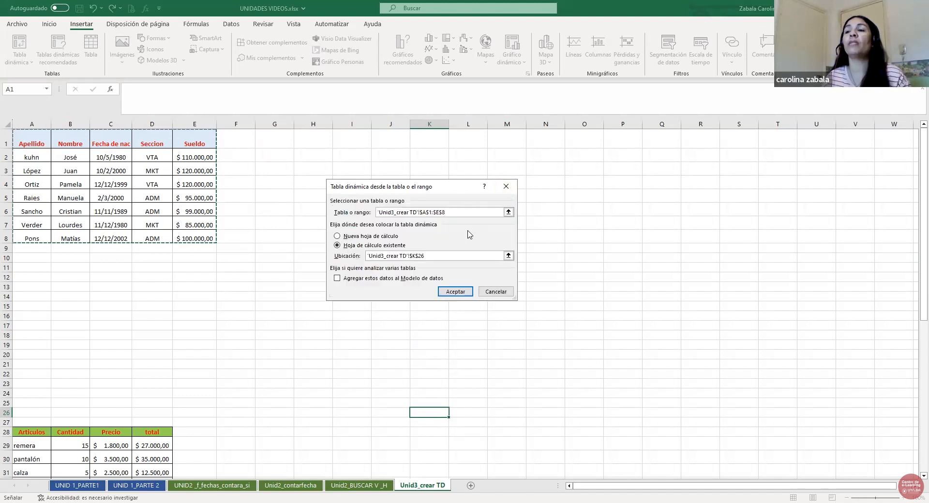
left_click(344, 237)
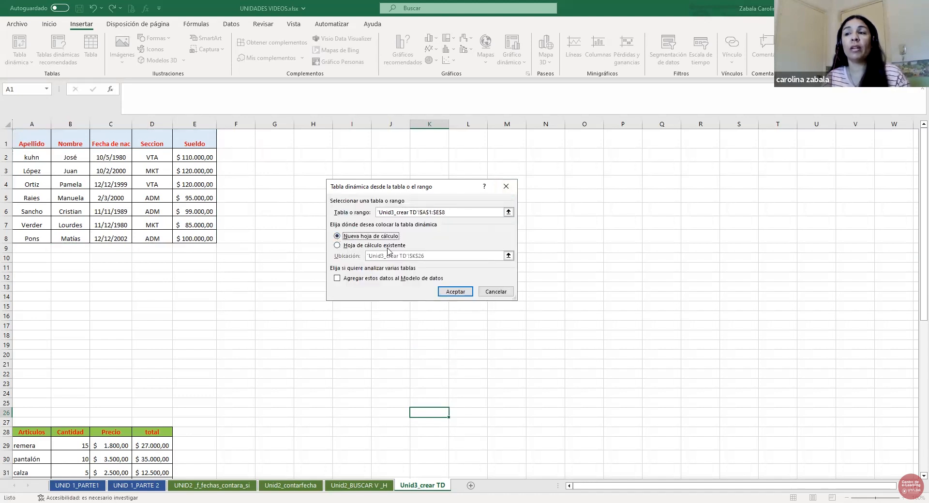
left_click(458, 293)
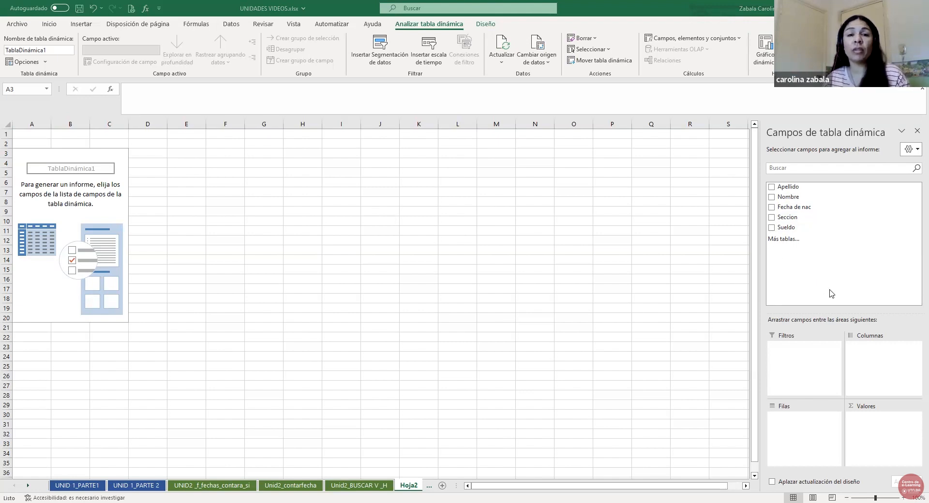
Add the fields Apellido, Nombre, Fecha de nac, Seccion and Sueldo to the pivot table, and remove Nombre and Fecha de nac
left_click(770, 197)
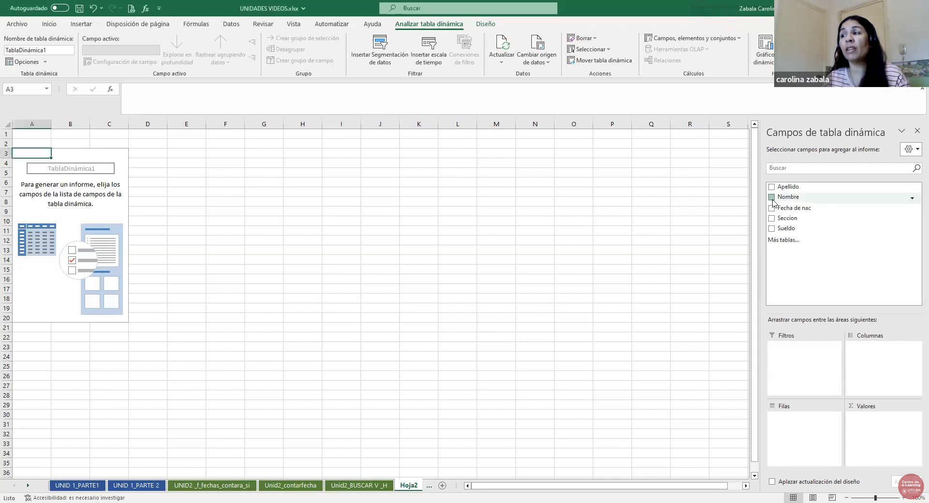
left_click(772, 207)
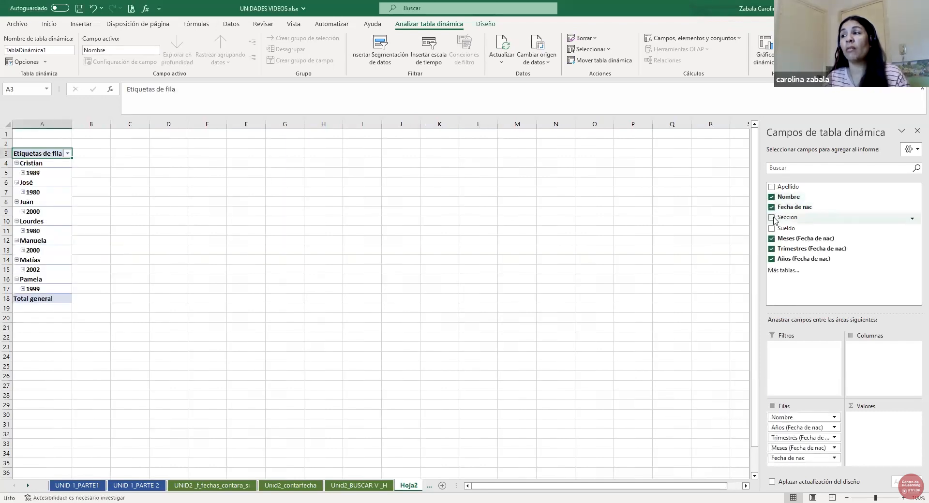
left_click(771, 217)
left_click(772, 229)
left_click(771, 187)
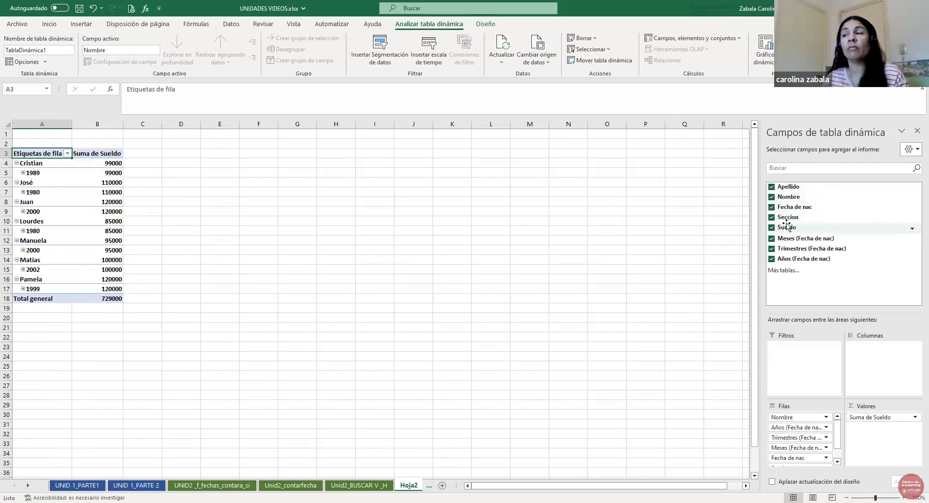
left_click(772, 197)
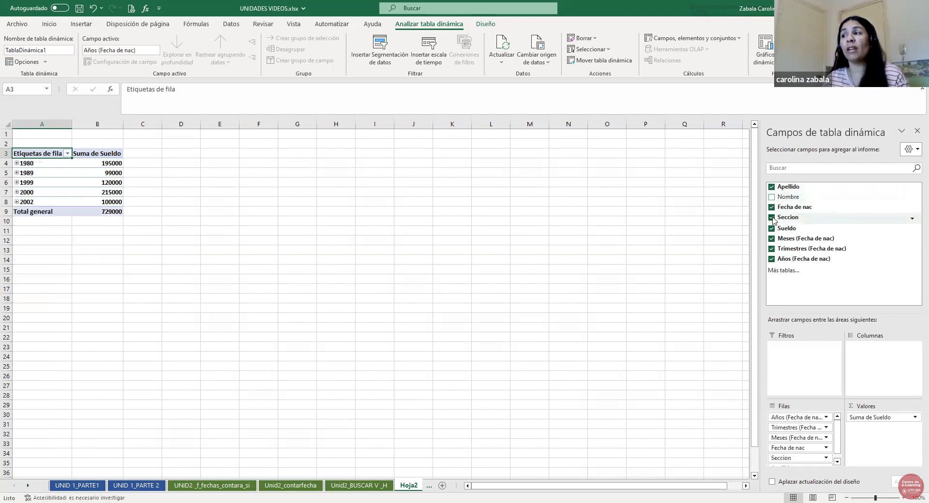
left_click(771, 208)
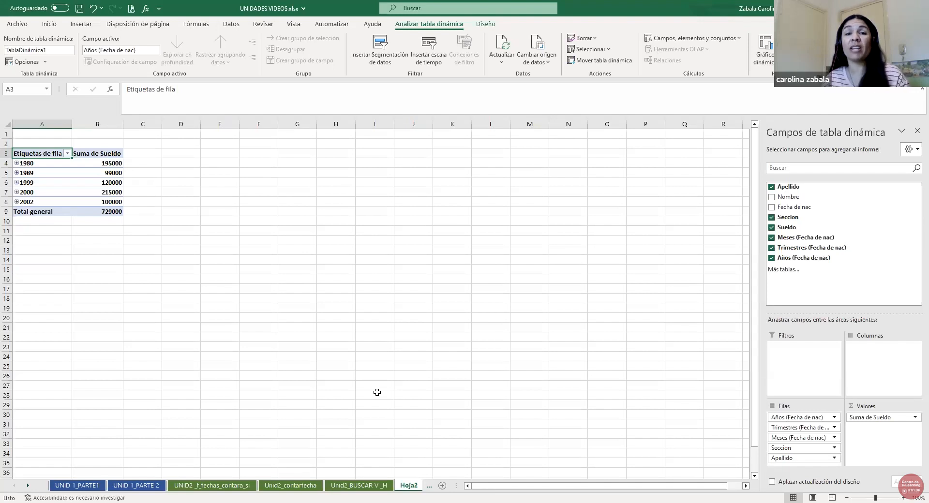
Go back to the Unid3_crear TD sheet and examine the articles table in A28:D33
left_click(361, 486)
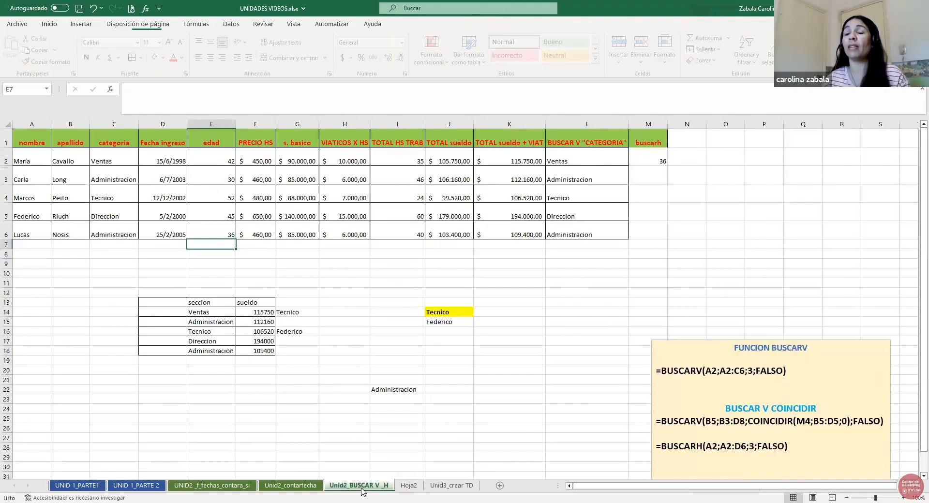
left_click(407, 488)
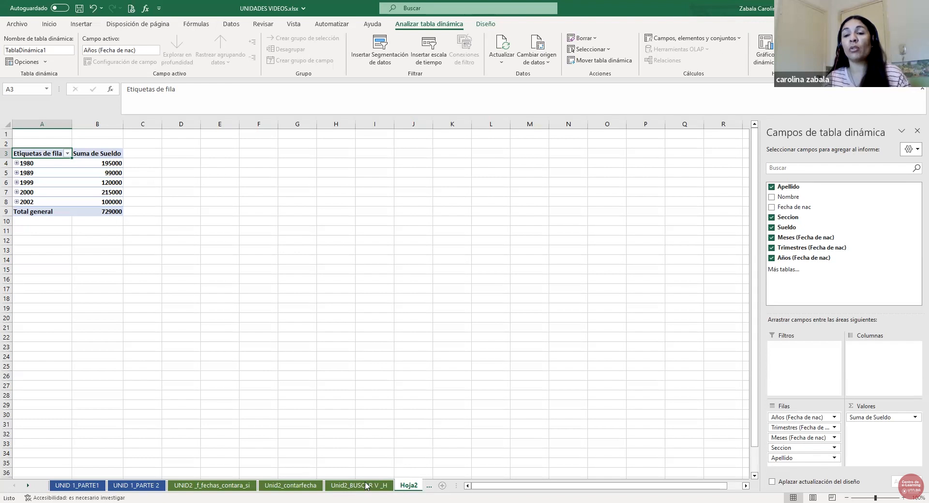
left_click(27, 486)
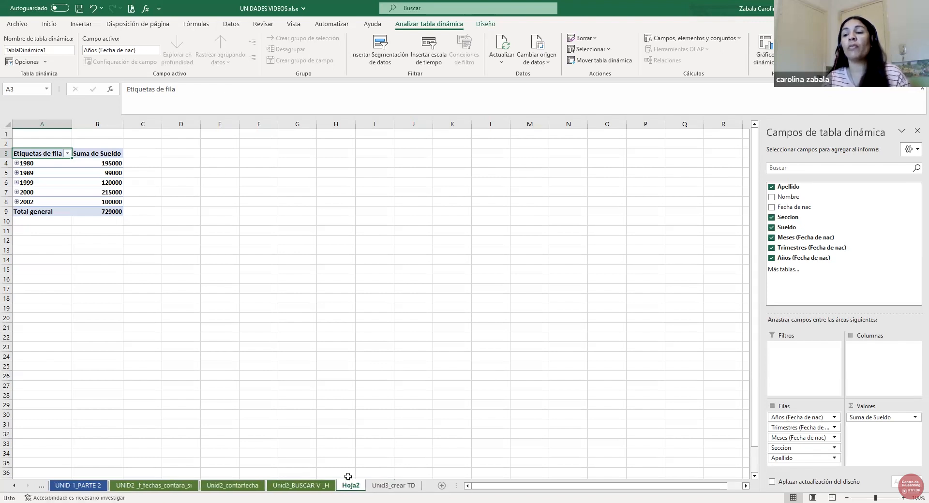
left_click(382, 486)
scroll(306, 341, "down", 3)
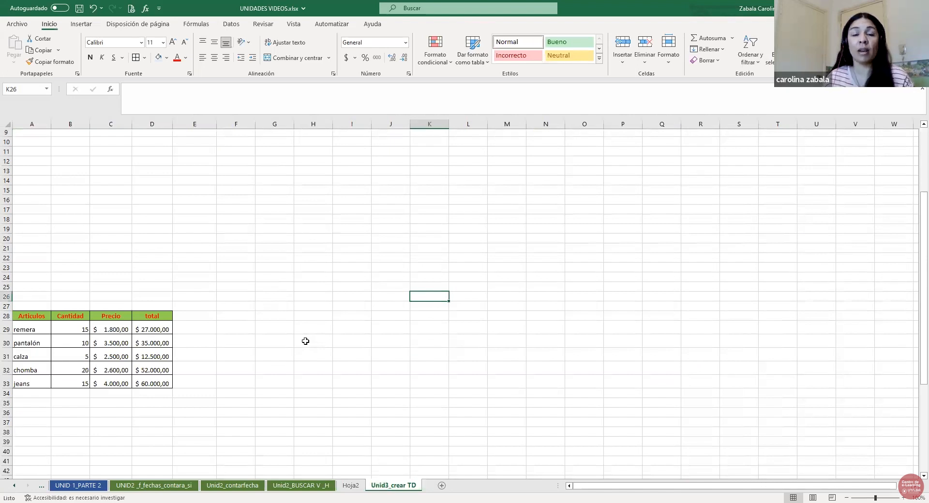
left_click(27, 315)
left_click_drag(27, 325, 154, 383)
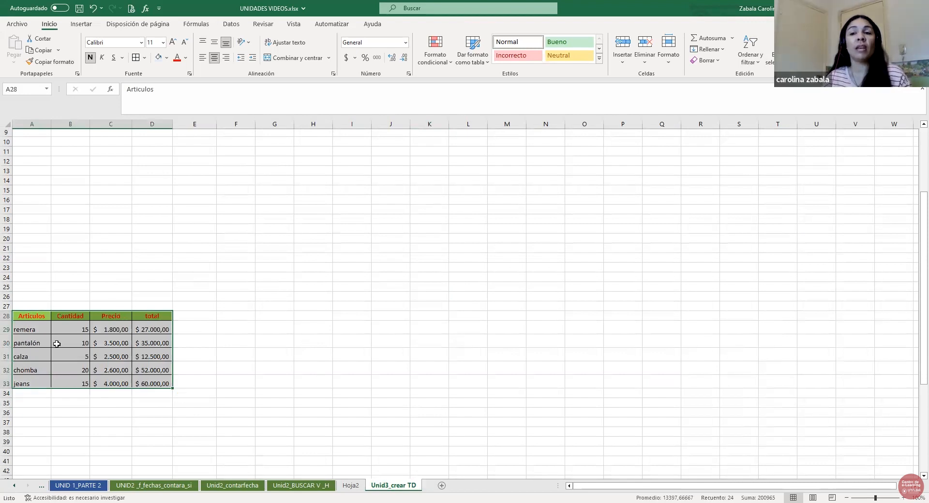
left_click(243, 365)
scroll(243, 365, "up", 3)
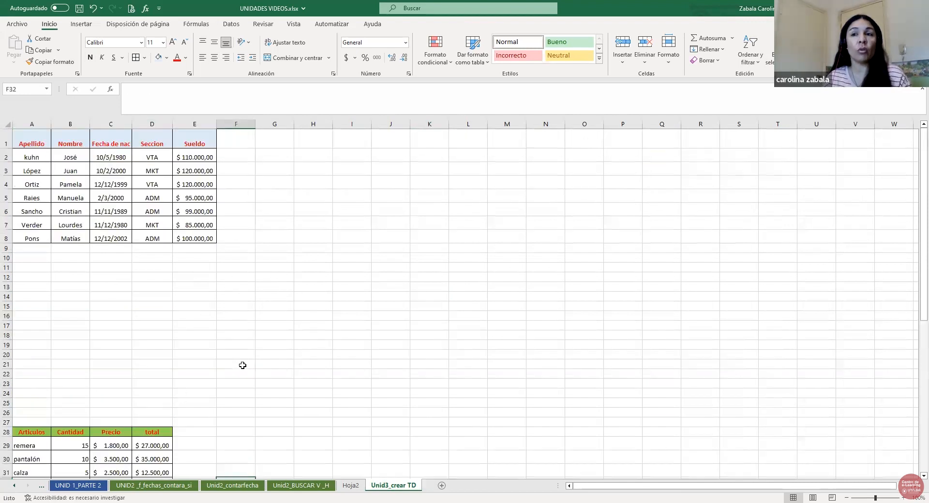
scroll(234, 305, "down", 1)
scroll(235, 304, "down", 2)
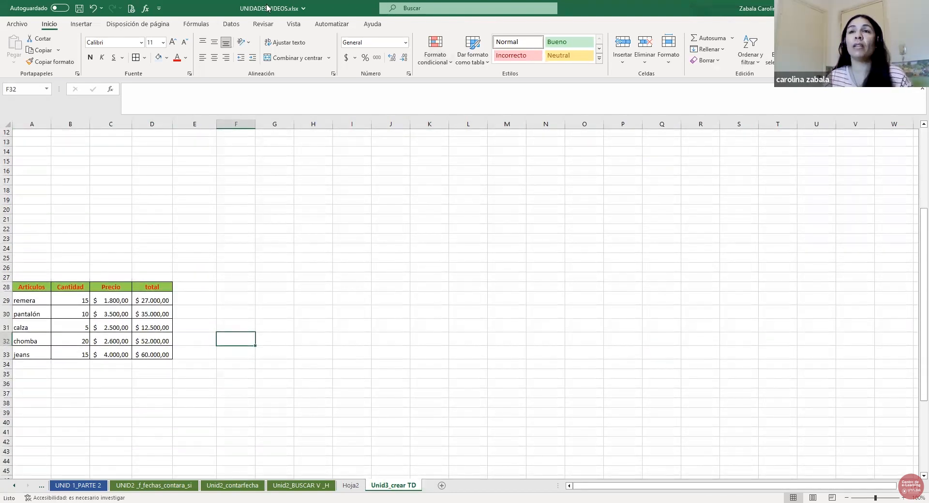
Insert a second pivot table based on the articles range A28:D33, placed on a new worksheet
left_click(83, 24)
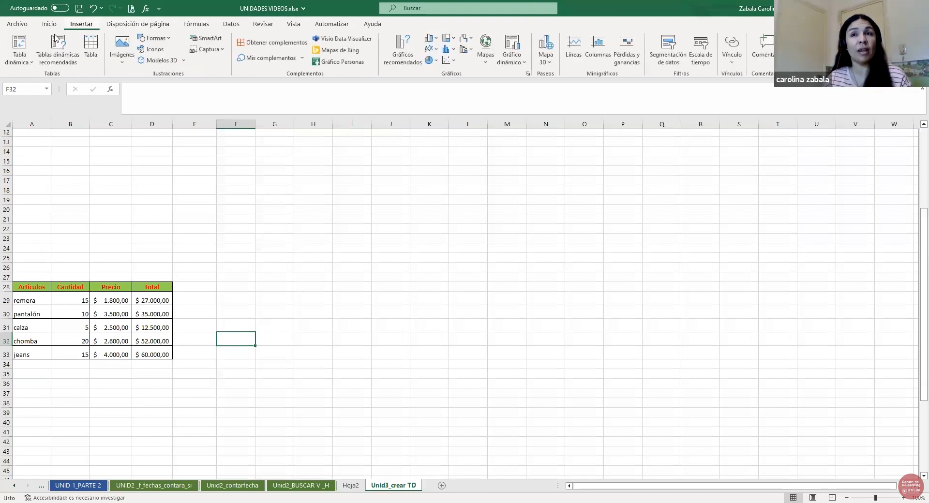
left_click(17, 65)
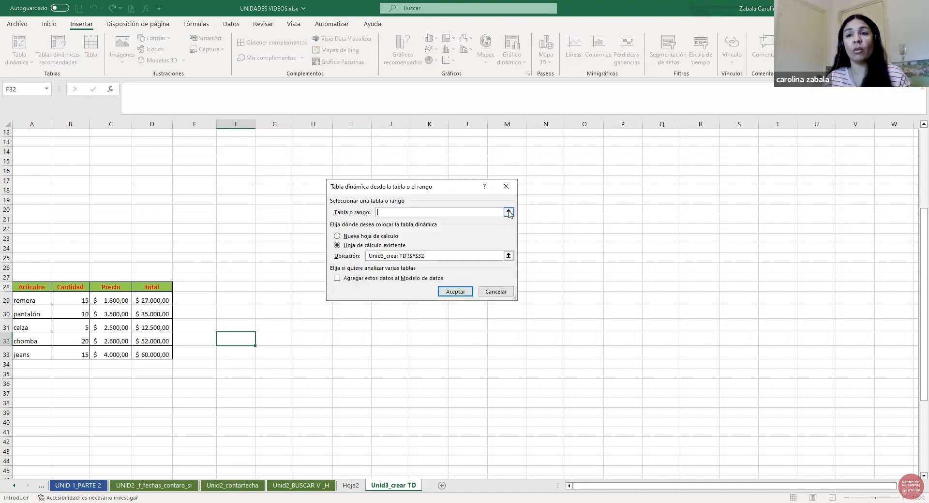
left_click(509, 213)
left_click_drag(33, 283, 145, 352)
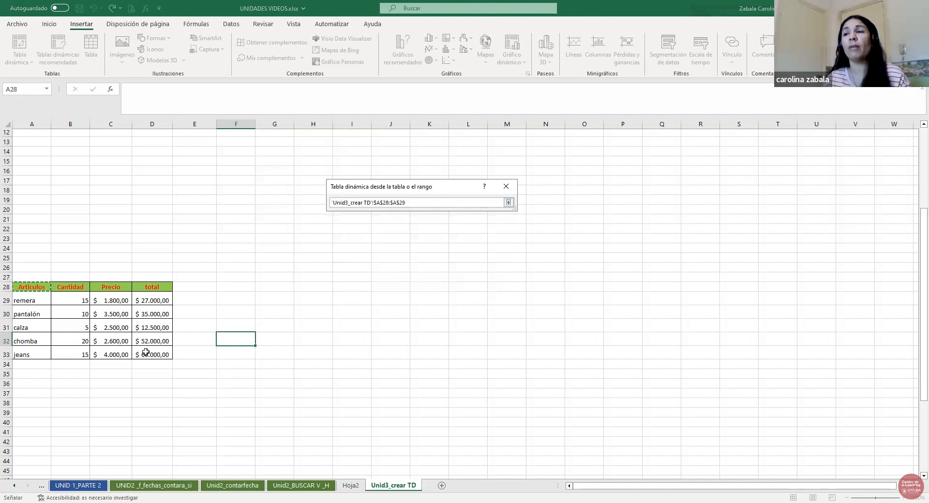
left_click(508, 202)
left_click(349, 237)
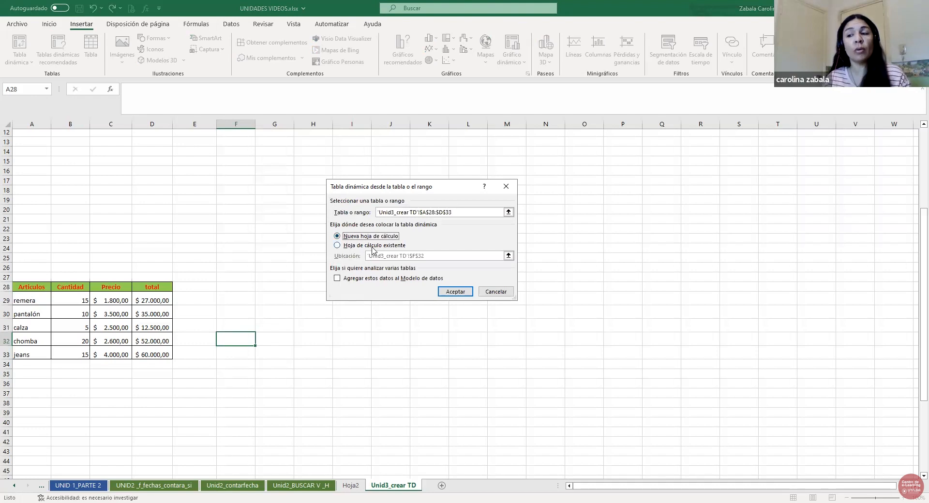
left_click(462, 294)
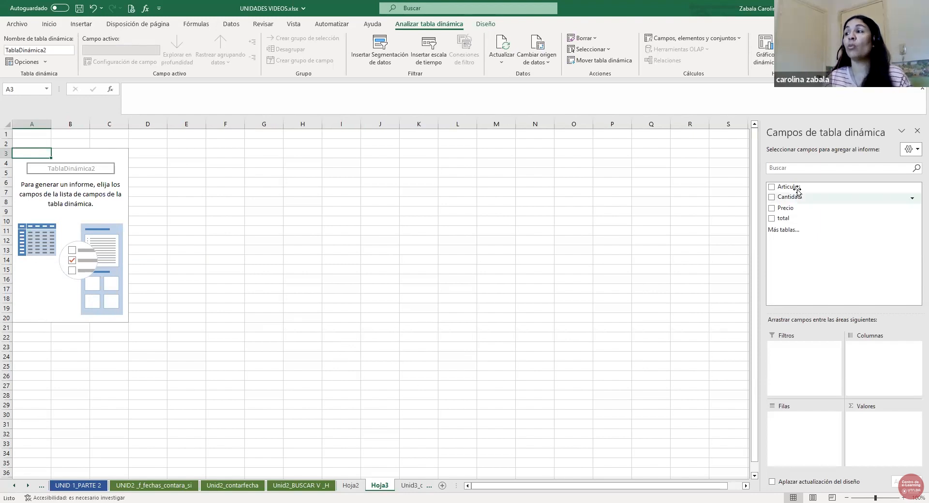
Add Articulos, Cantidad and total to the articles pivot table, and replace total with Precio
left_click(772, 187)
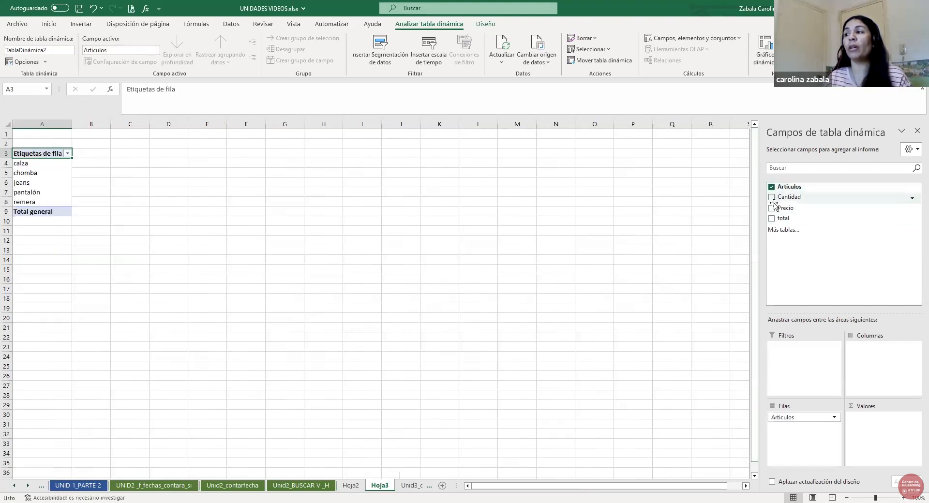
left_click(772, 197)
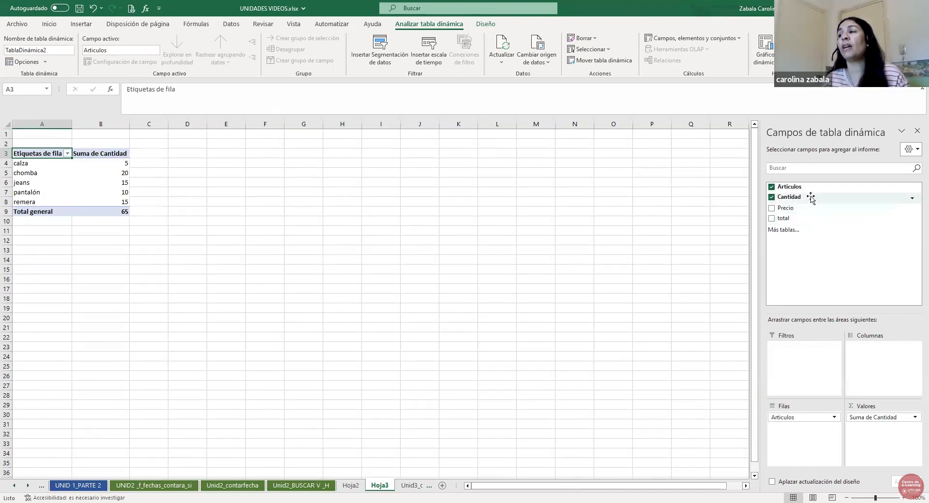
left_click(772, 218)
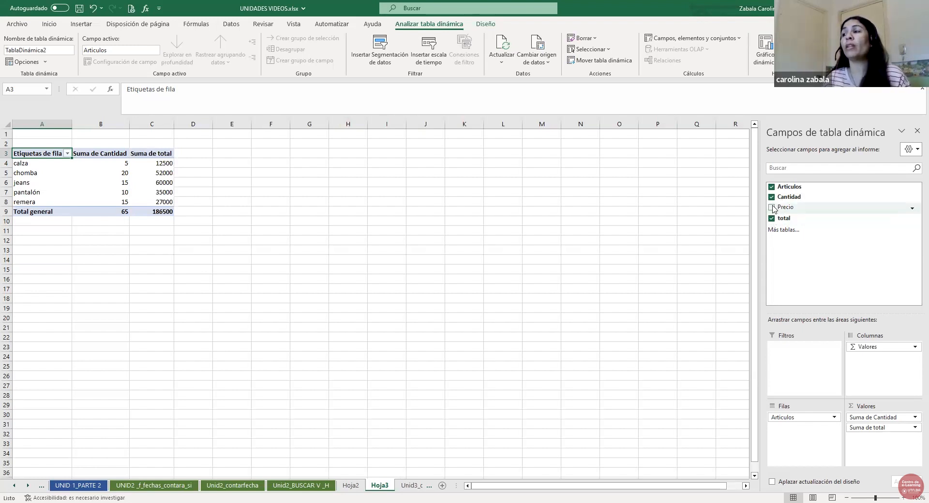
left_click(771, 207)
left_click(771, 218)
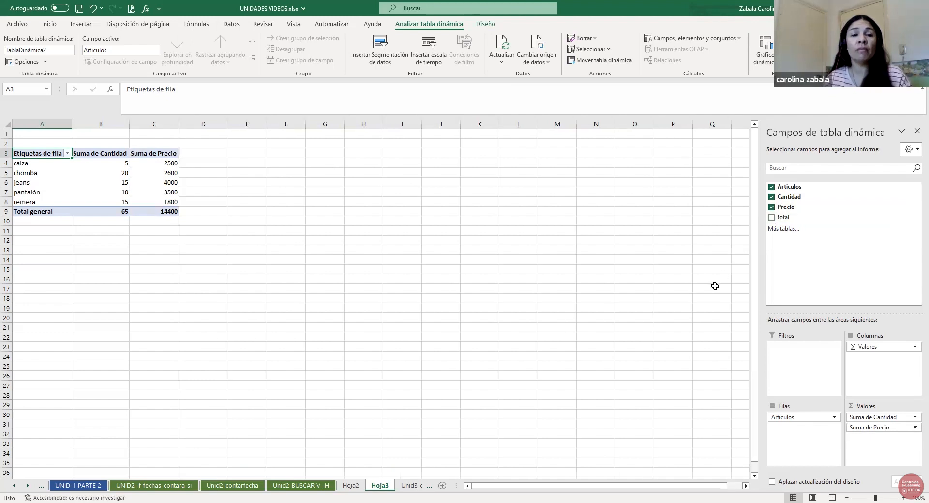